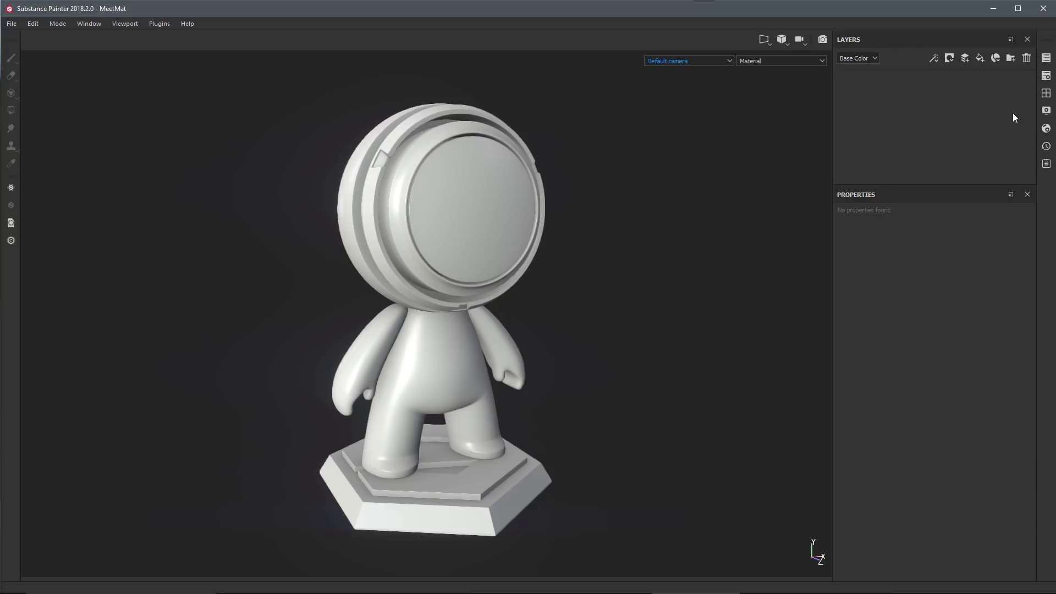
Add a fill layer with the metallic, roughness, normal and height channels disabled
{"action": "left_click", "coordinate": [981, 58]}
{"action": "left_click", "coordinate": [890, 370]}
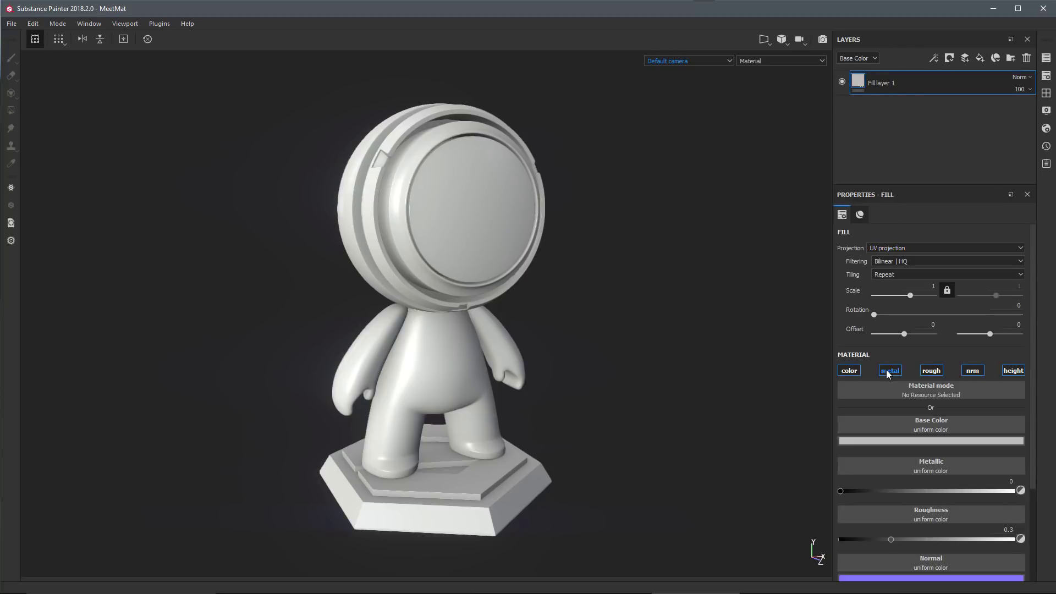
{"action": "left_click", "coordinate": [931, 370]}
{"action": "left_click", "coordinate": [972, 370]}
{"action": "left_click", "coordinate": [1013, 370]}
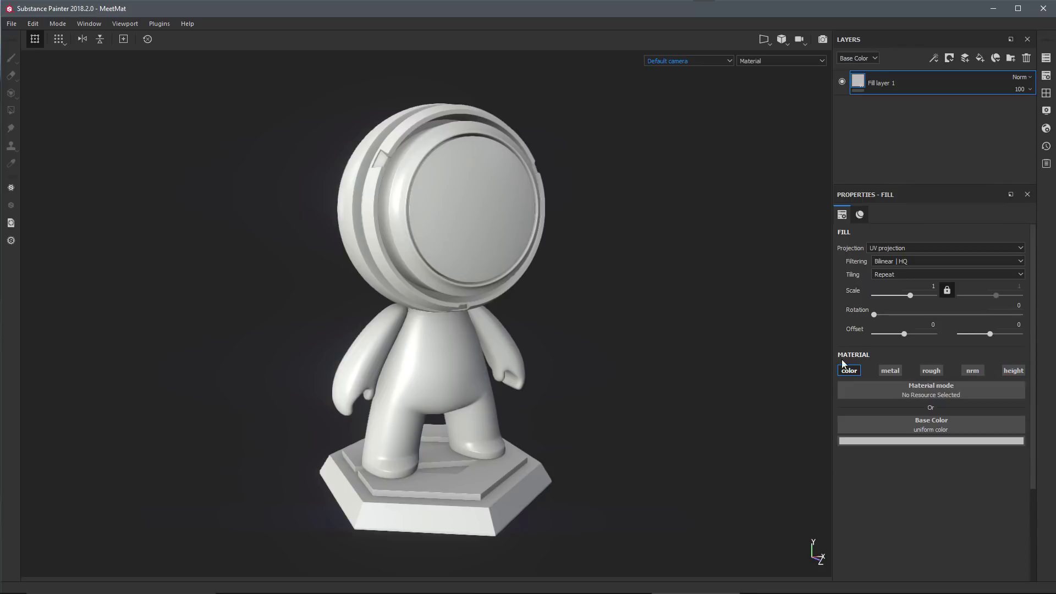
Set the fill's base colour to the BnW Spots 1 noise
{"action": "left_click", "coordinate": [870, 427]}
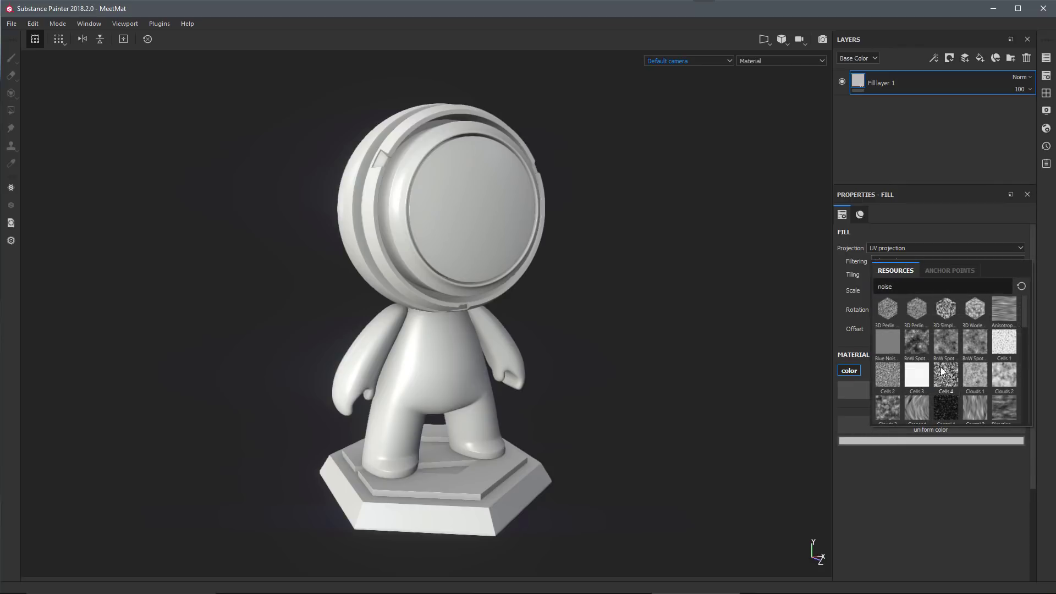
{"action": "mouse_move", "coordinate": [907, 340]}
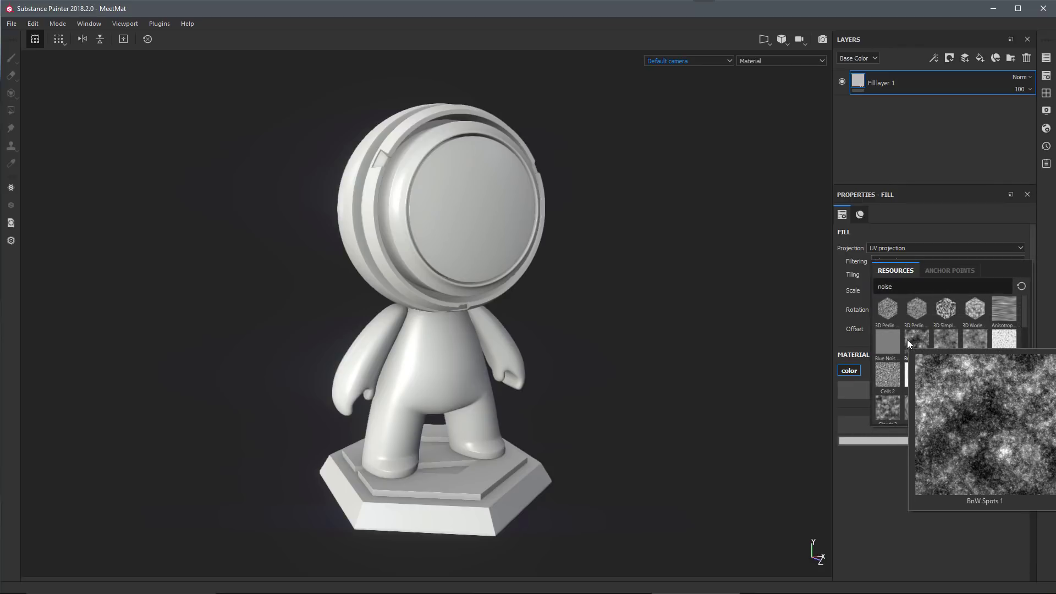
{"action": "left_click", "coordinate": [907, 339]}
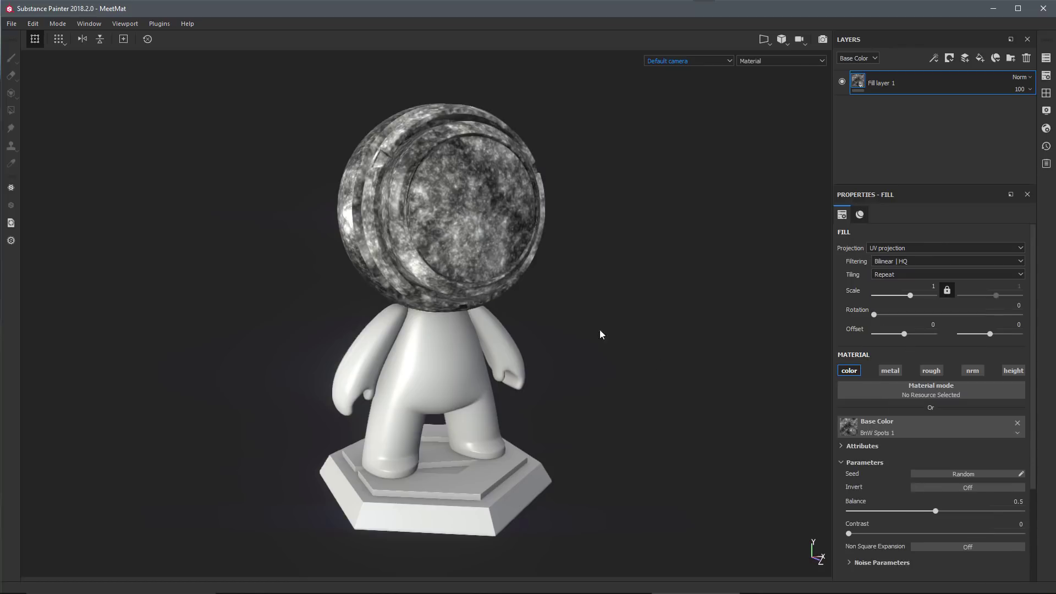
{"action": "scroll", "coordinate": [474, 236], "scroll_direction": "up", "scroll_amount": 3}
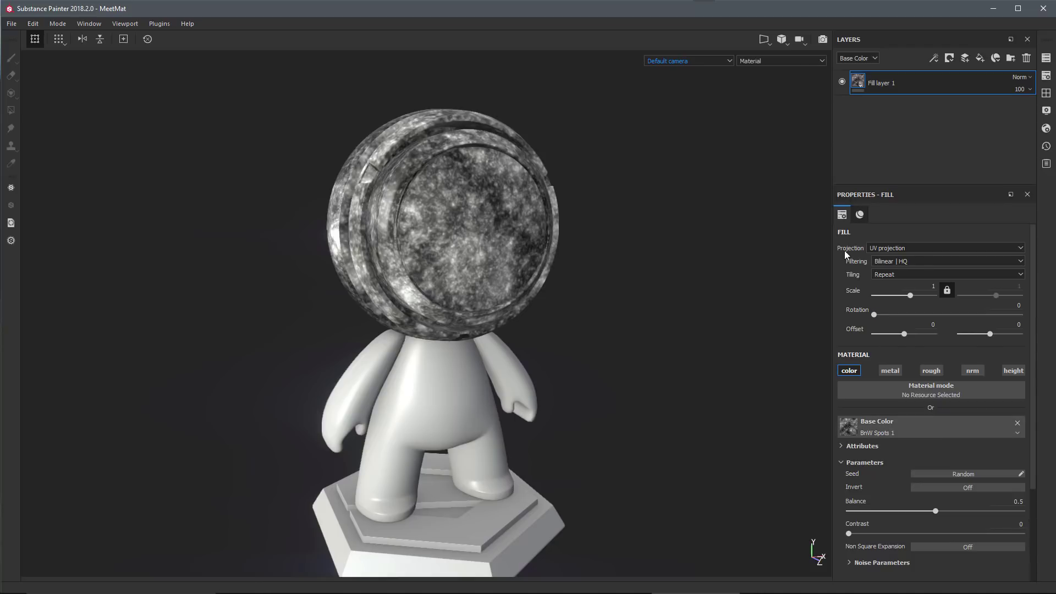
Switch Fill layer 1 to tri-planar projection and offset it to X -0.0497, Y 0.1978, Z 0.2924
{"action": "left_click", "coordinate": [915, 248]}
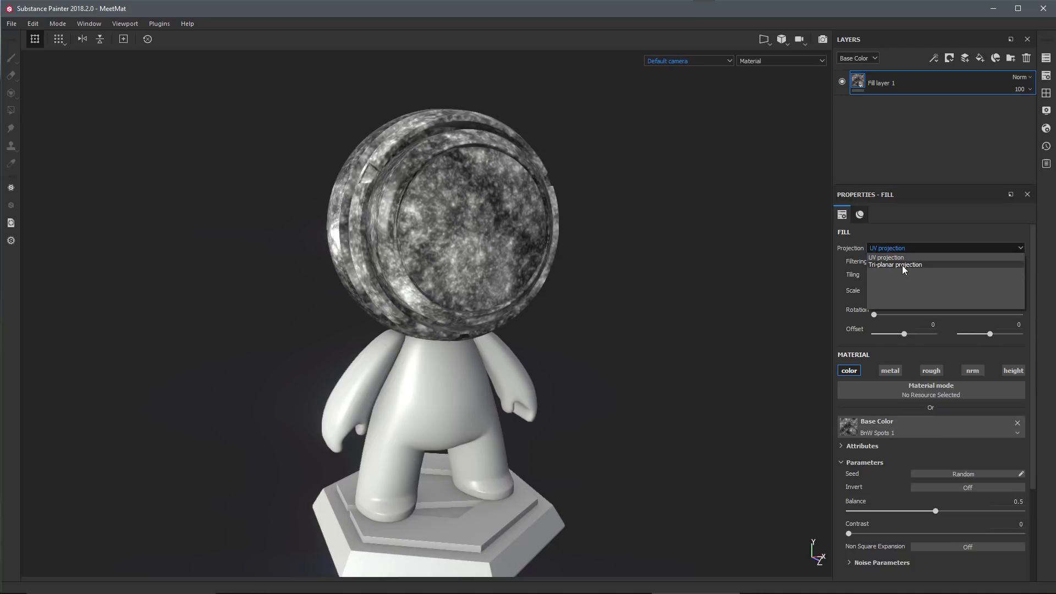
{"action": "left_click", "coordinate": [902, 265]}
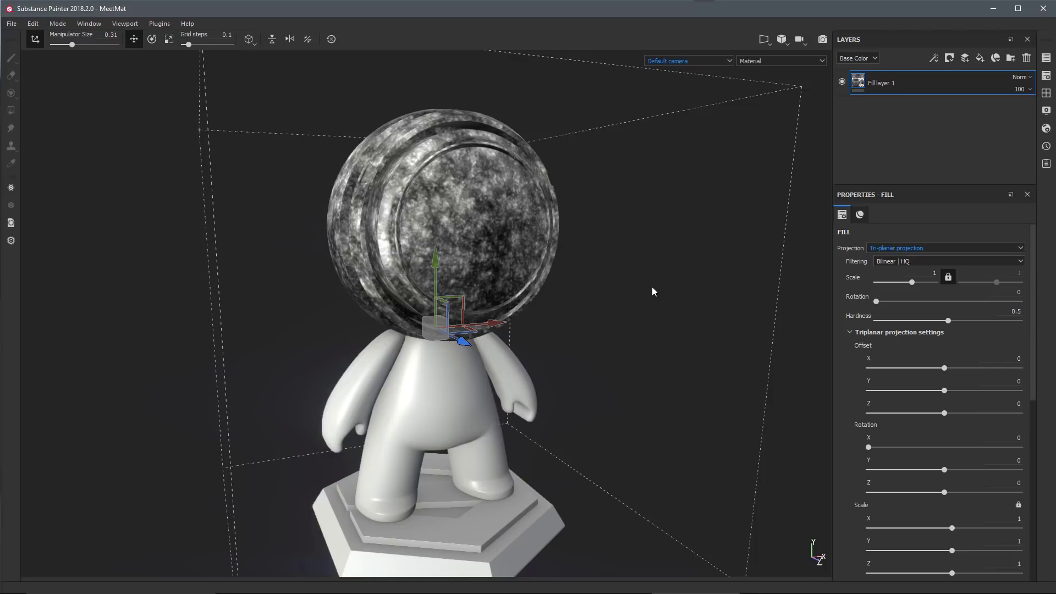
{"action": "left_click_drag", "start_coordinate": [647, 311], "coordinate": [489, 238], "text": "alt"}
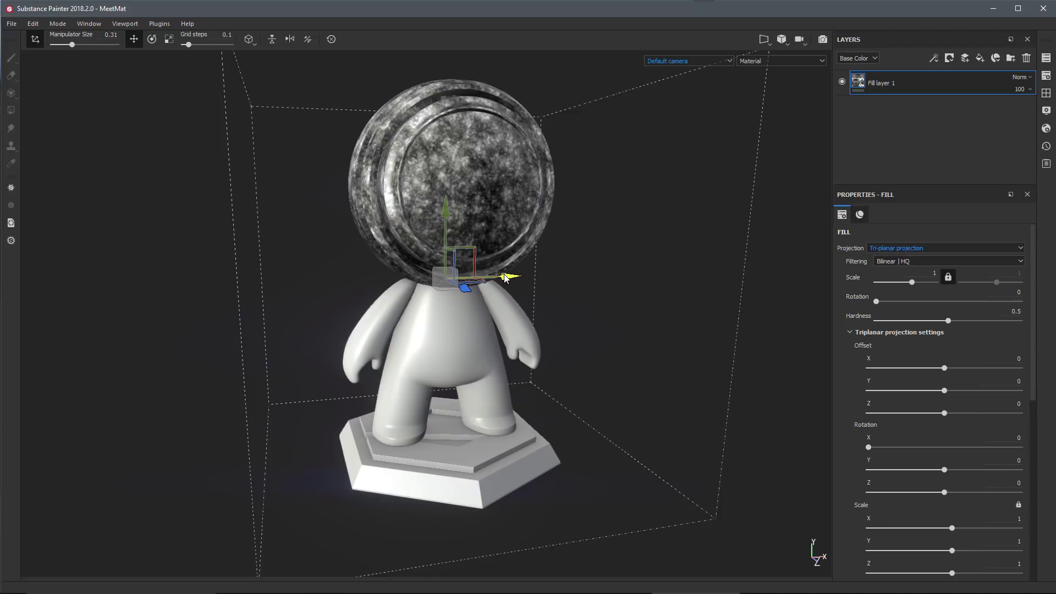
{"action": "left_click_drag", "start_coordinate": [486, 278], "coordinate": [474, 297]}
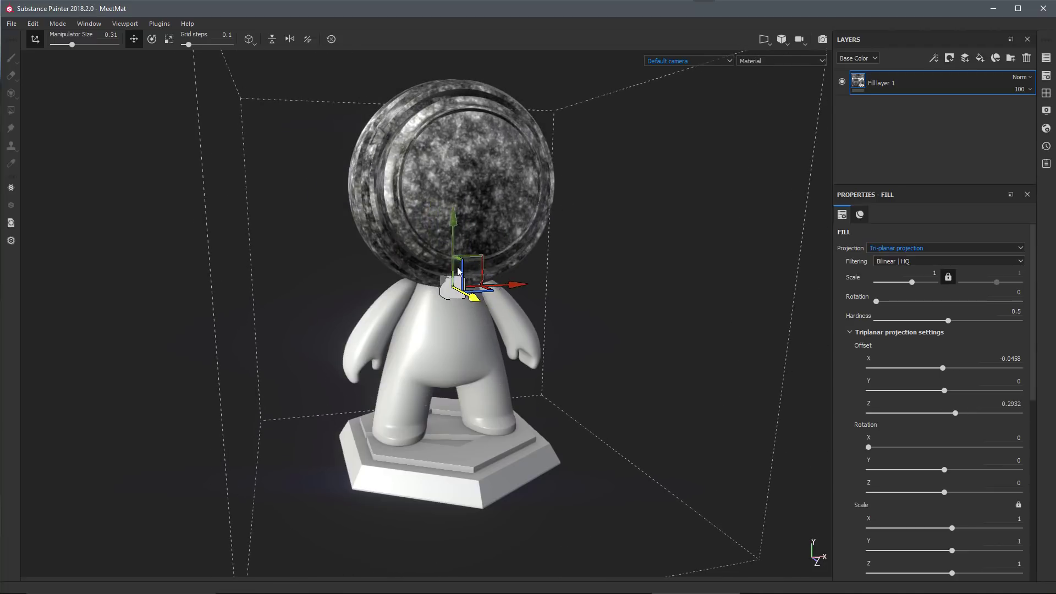
{"action": "left_click_drag", "start_coordinate": [455, 220], "coordinate": [454, 176]}
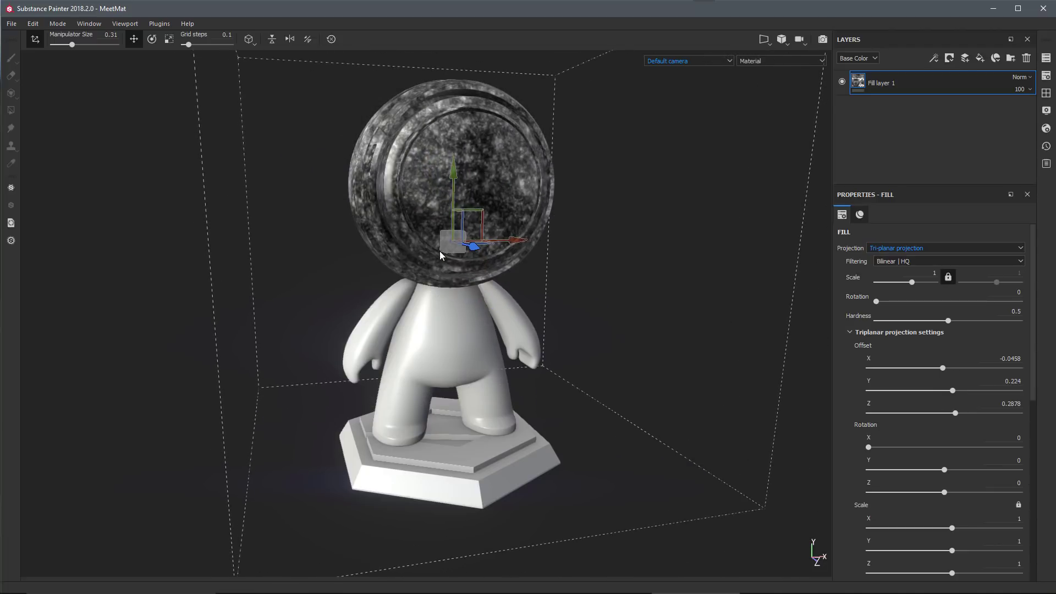
{"action": "mouse_move", "coordinate": [450, 247]}
{"action": "left_mouse_down"}
{"action": "mouse_move", "coordinate": [424, 248]}
{"action": "mouse_move", "coordinate": [471, 187]}
{"action": "mouse_move", "coordinate": [431, 245]}
{"action": "mouse_move", "coordinate": [448, 265]}
{"action": "mouse_move", "coordinate": [449, 249]}
{"action": "left_mouse_up"}
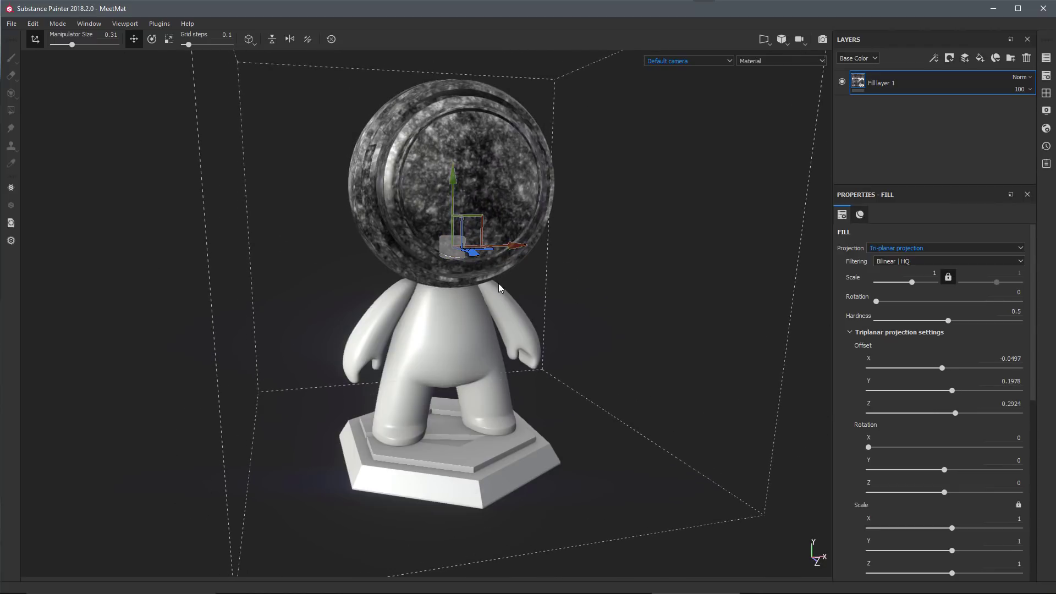
{"action": "key", "text": "f"}
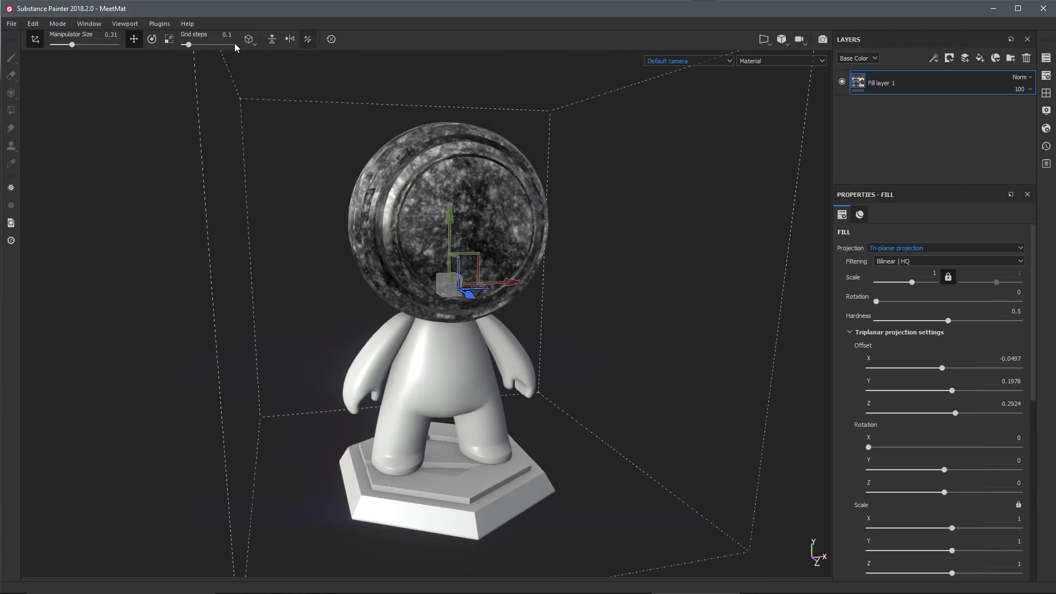
Select the move gizmo, raise Manipulator Size to about 0.5, and toggle the manipulator with Q
{"action": "left_click", "coordinate": [133, 39]}
{"action": "mouse_move", "coordinate": [74, 44]}
{"action": "left_mouse_down"}
{"action": "mouse_move", "coordinate": [65, 44]}
{"action": "mouse_move", "coordinate": [83, 48]}
{"action": "left_mouse_up"}
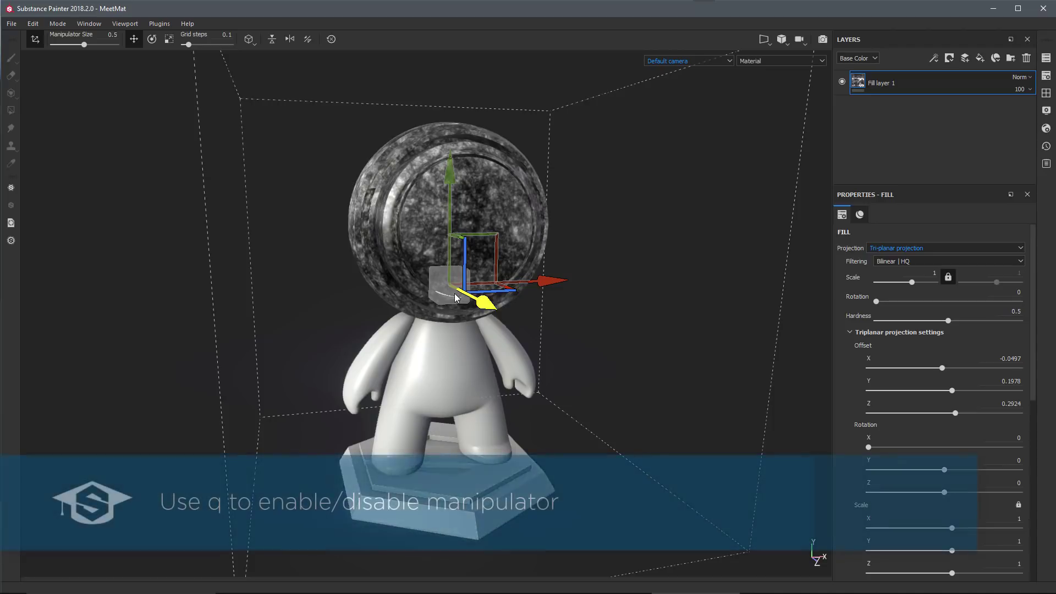
{"action": "key", "text": "q"}
{"action": "key", "text": "q"}
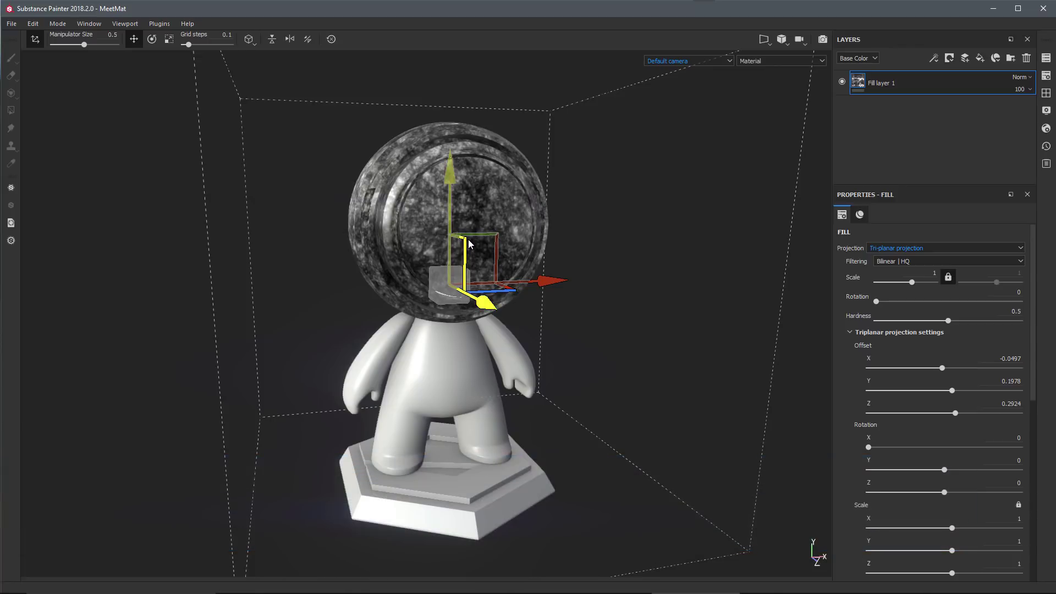
Put the gizmo in rotate mode and shrink the manipulator size
{"action": "key", "text": "e"}
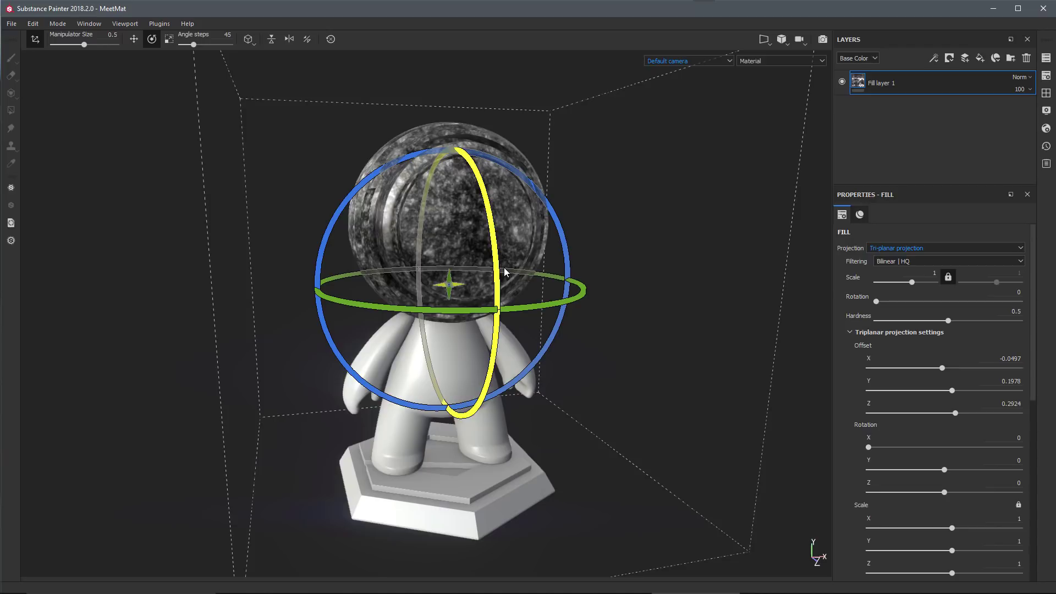
{"action": "key", "text": "r"}
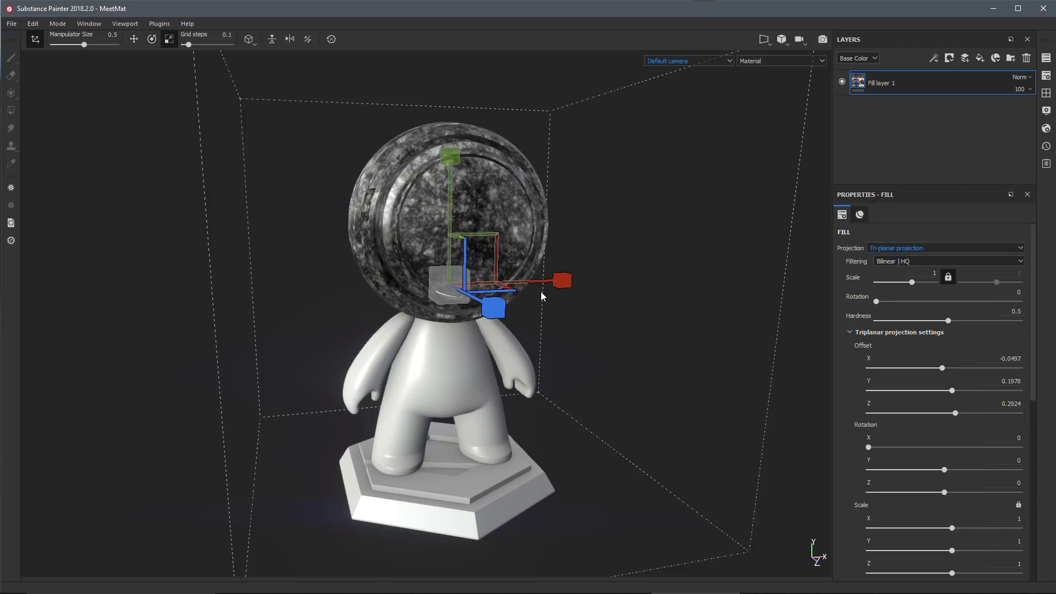
{"action": "key", "text": "e"}
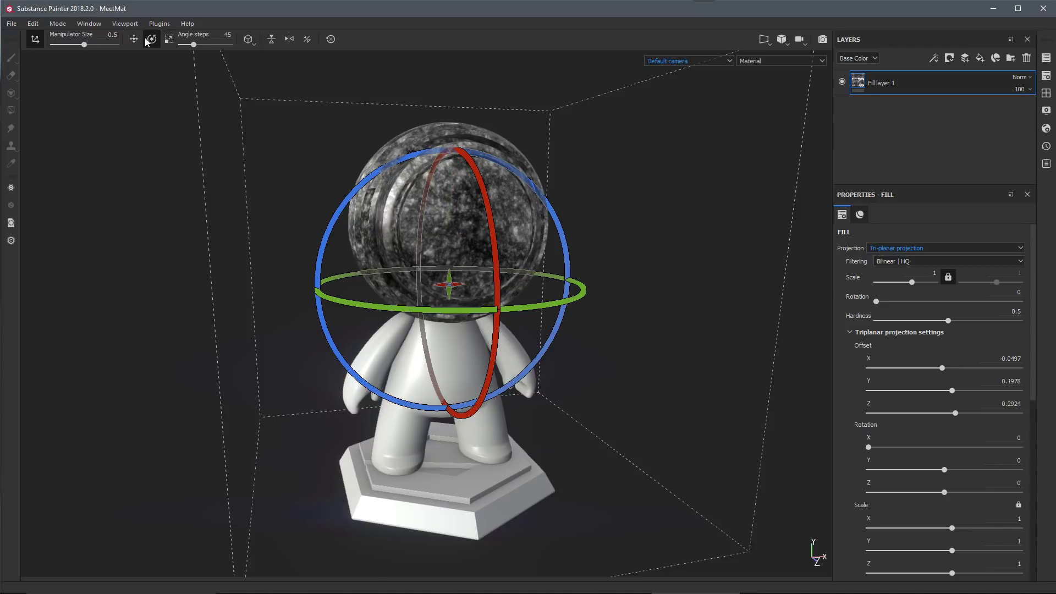
{"action": "left_click_drag", "start_coordinate": [83, 44], "coordinate": [69, 44]}
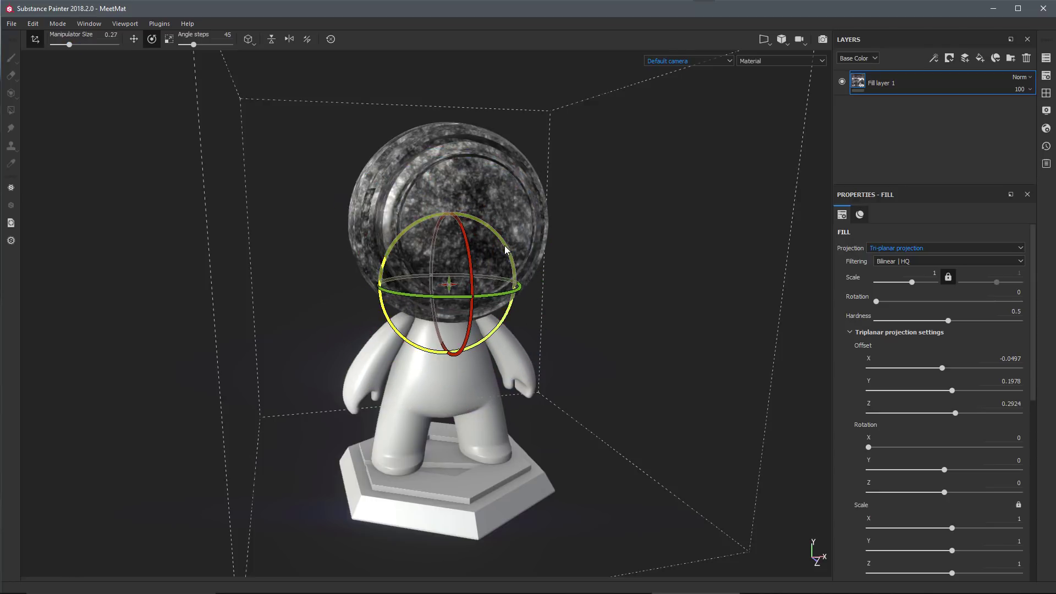
Rotate the noise projection around Z in snapped steps to -40.7262
{"action": "left_click_drag", "start_coordinate": [504, 245], "coordinate": [473, 226]}
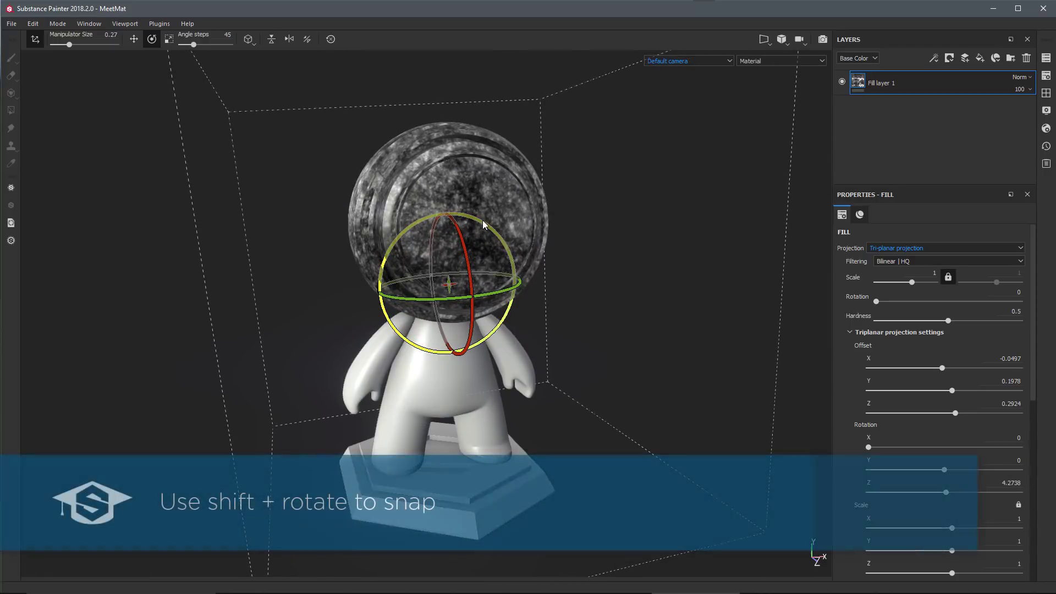
{"action": "left_click_drag", "start_coordinate": [531, 284], "coordinate": [404, 405], "text": "shift"}
{"action": "left_click_drag", "start_coordinate": [498, 223], "coordinate": [553, 285], "text": "shift"}
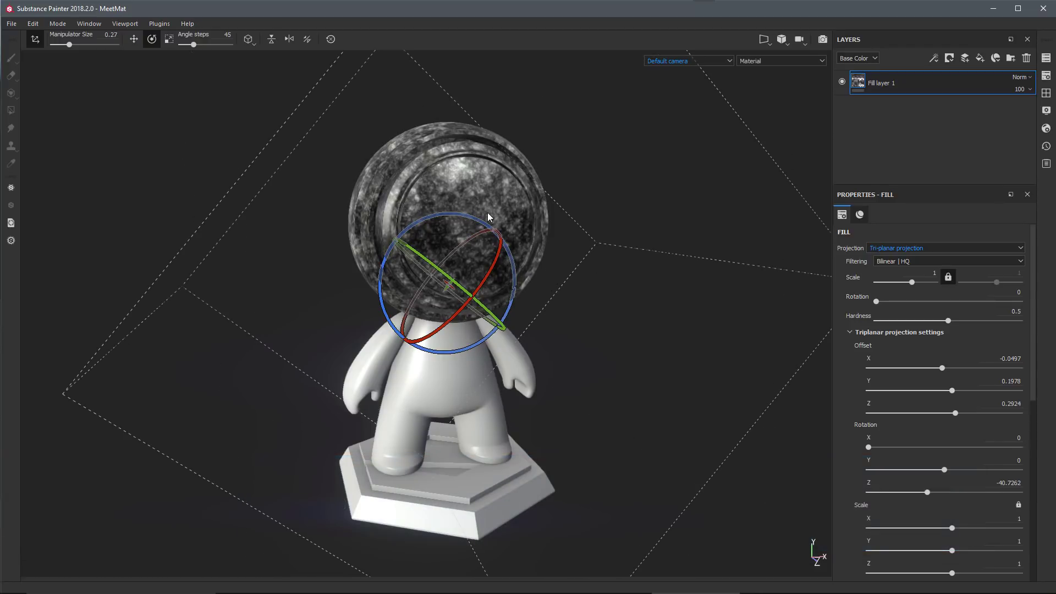
Reset the projection transform, try a -45 degree Z rotation, then undo it
{"action": "left_click", "coordinate": [330, 39]}
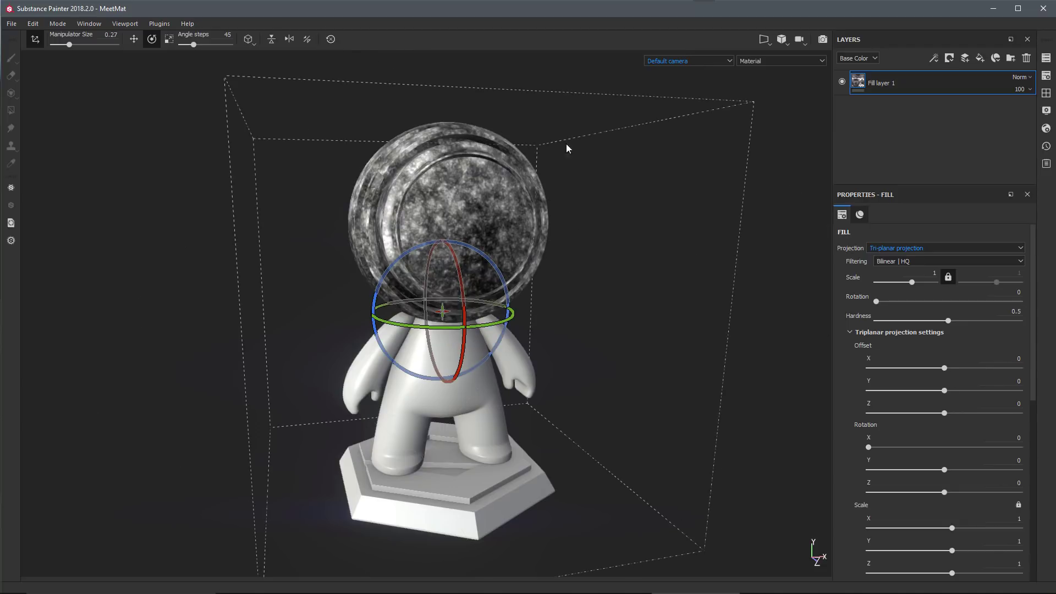
{"action": "left_click_drag", "start_coordinate": [581, 235], "coordinate": [520, 211], "text": "alt"}
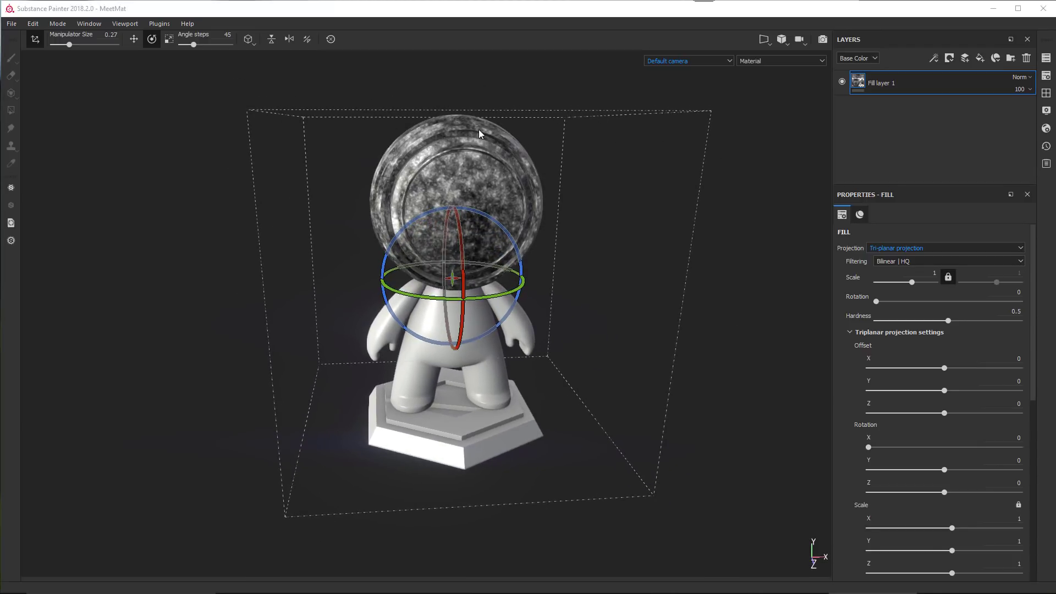
{"action": "left_click_drag", "start_coordinate": [475, 163], "coordinate": [420, 171], "text": "alt"}
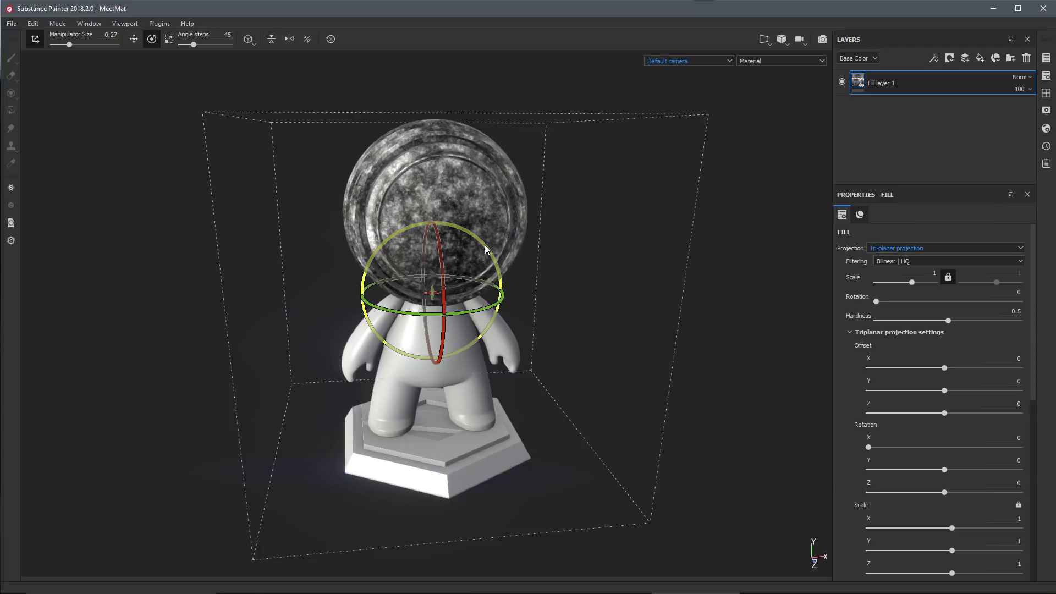
{"action": "left_click_drag", "start_coordinate": [486, 249], "coordinate": [493, 219]}
{"action": "left_click_drag", "start_coordinate": [486, 249], "coordinate": [518, 348]}
{"action": "key", "text": "ctrl+z"}
Set angle steps to 45, toggle World/Object space, and tilt the projection to X 16.68, Y -14.11, Z -39.13
{"action": "left_click", "coordinate": [225, 35]}
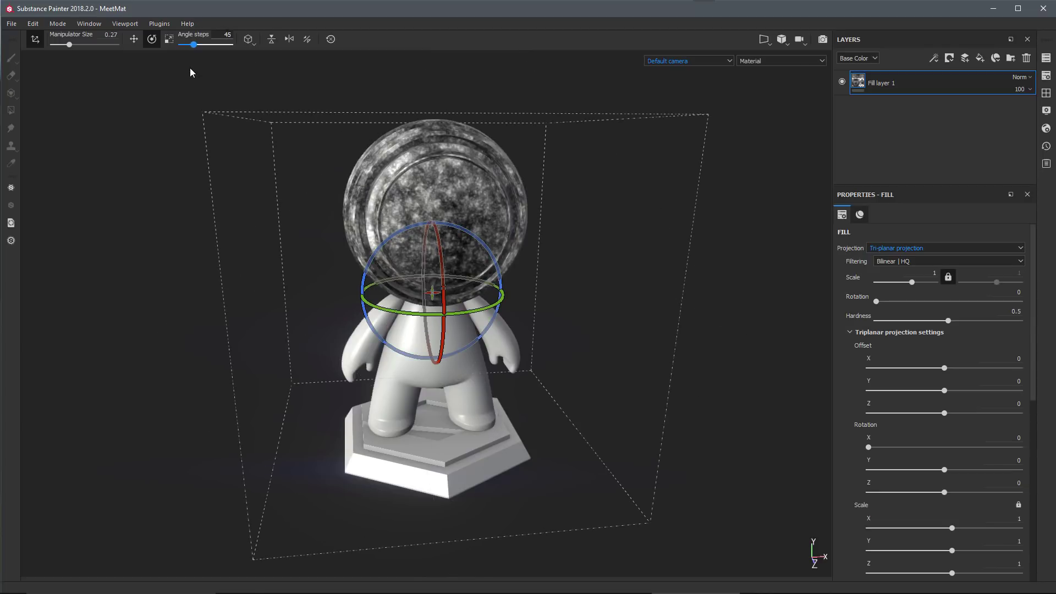
{"action": "left_click", "coordinate": [248, 39]}
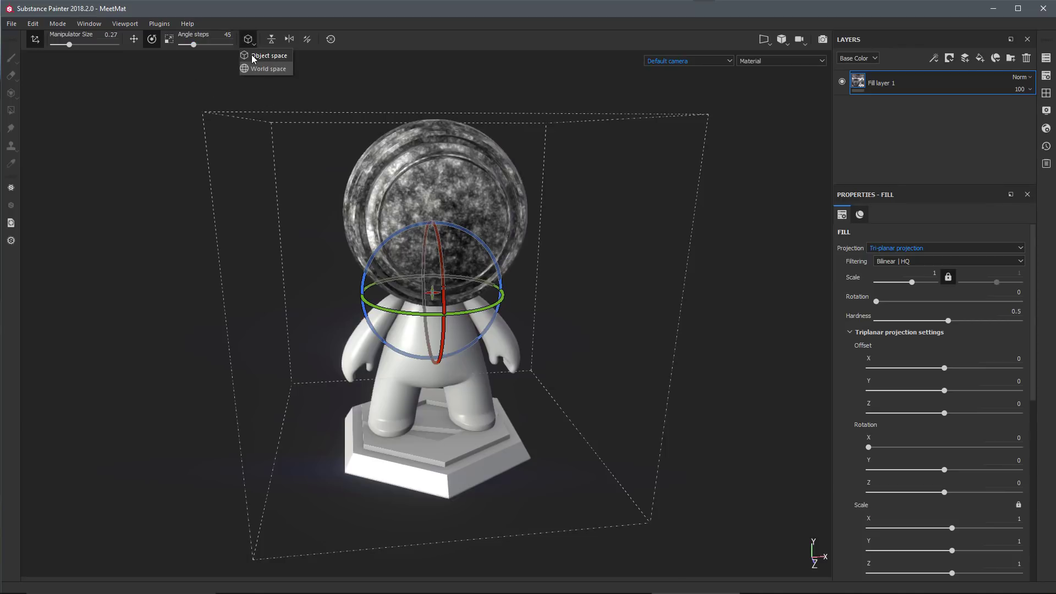
{"action": "left_click", "coordinate": [254, 69]}
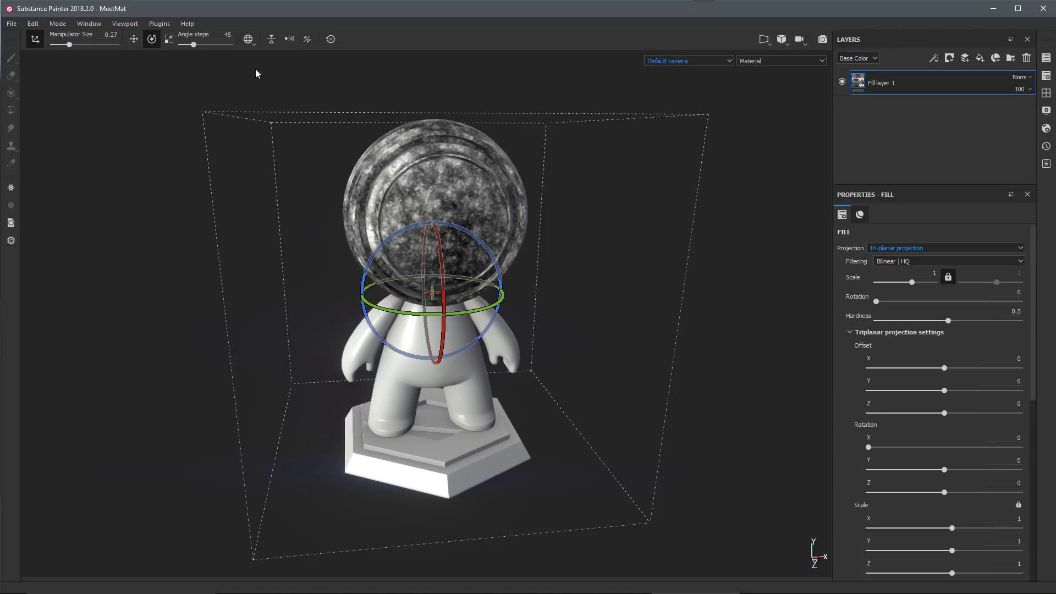
{"action": "left_click", "coordinate": [248, 39]}
{"action": "left_click", "coordinate": [253, 55]}
{"action": "left_click_drag", "start_coordinate": [468, 237], "coordinate": [514, 311]}
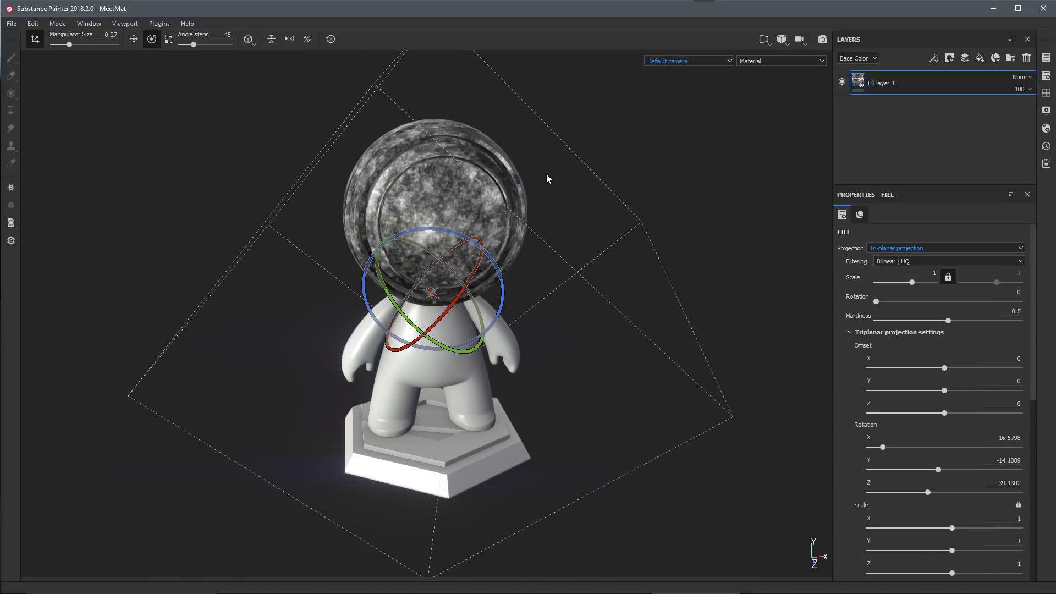
Use the move gizmo in World space to shift the projection to X 0.1348, Y 0.4235
{"action": "key", "text": "w"}
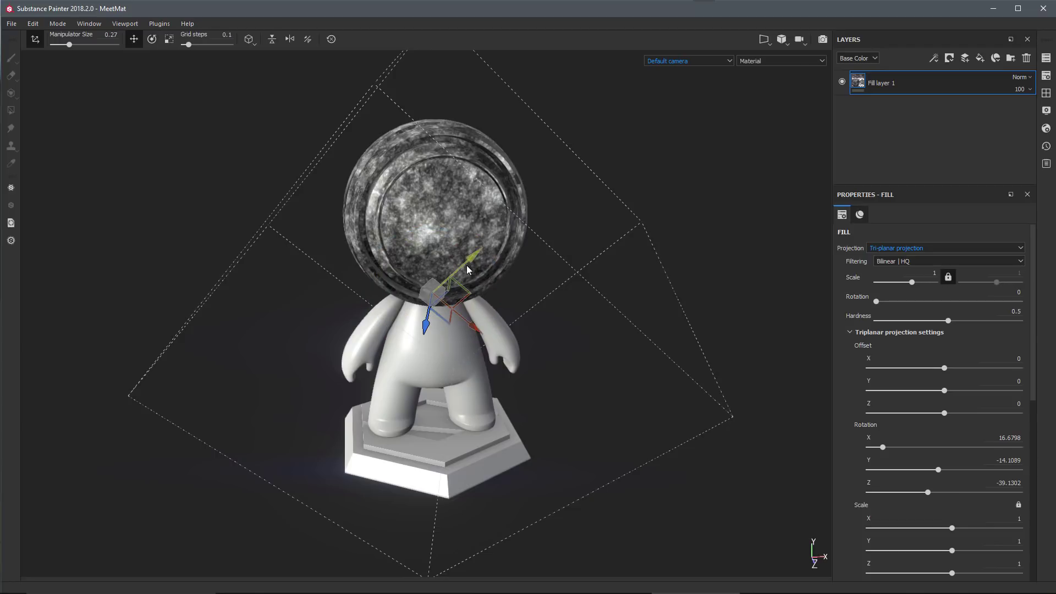
{"action": "left_click_drag", "start_coordinate": [466, 265], "coordinate": [473, 216]}
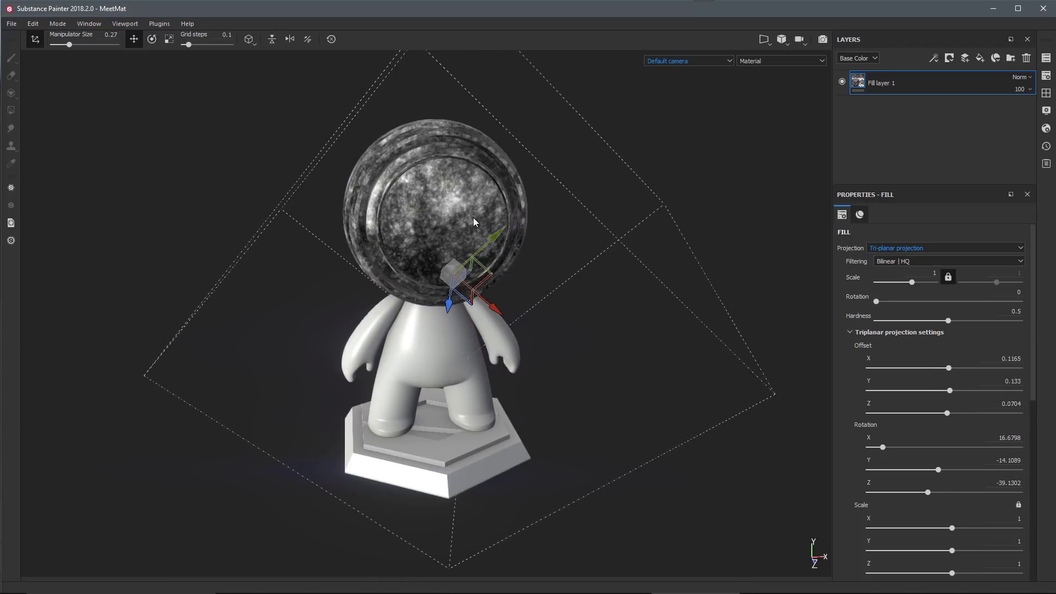
{"action": "left_click", "coordinate": [250, 39]}
{"action": "left_click", "coordinate": [258, 68]}
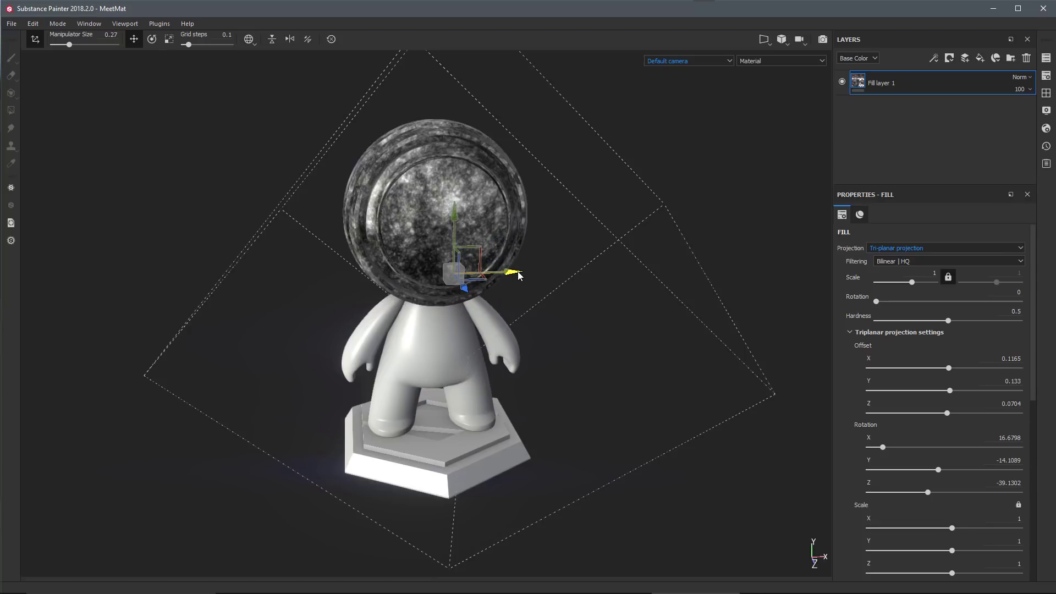
{"action": "key", "text": "ctrl+z"}
{"action": "key", "text": "ctrl+z"}
{"action": "key", "text": "ctrl+z"}
{"action": "key", "text": "ctrl+z"}
{"action": "key", "text": "ctrl+z"}
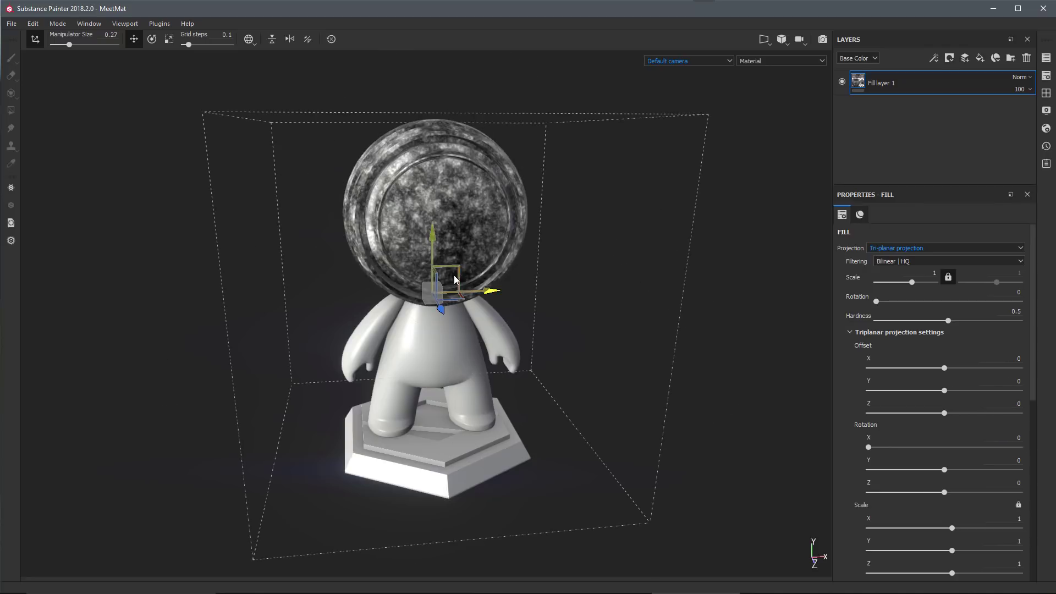
{"action": "left_click_drag", "start_coordinate": [454, 275], "coordinate": [470, 206]}
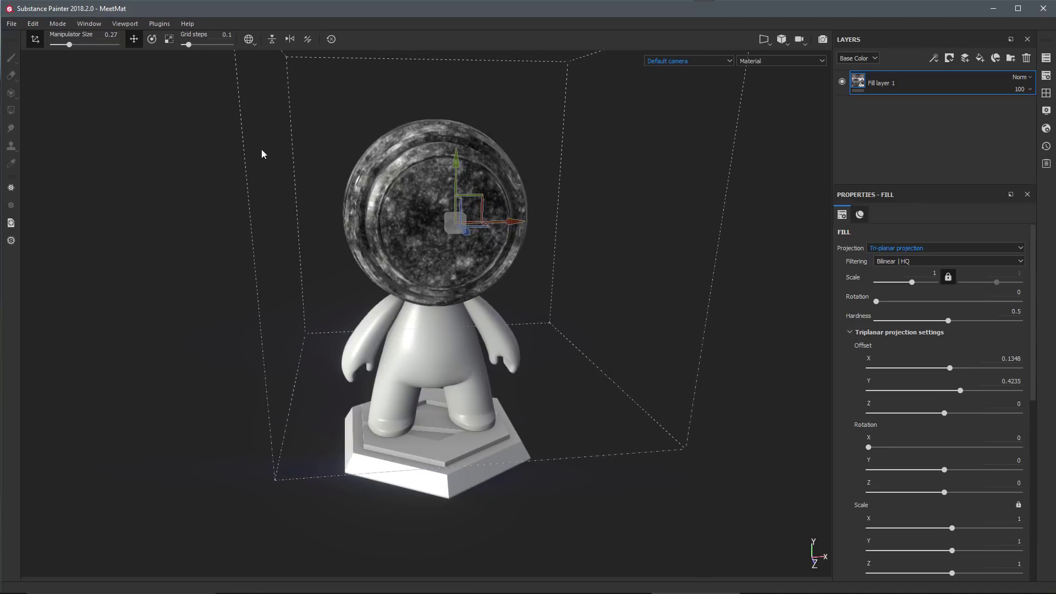
Mirror the projection along X, Y and Z, then restore its default transform
{"action": "left_click", "coordinate": [271, 39]}
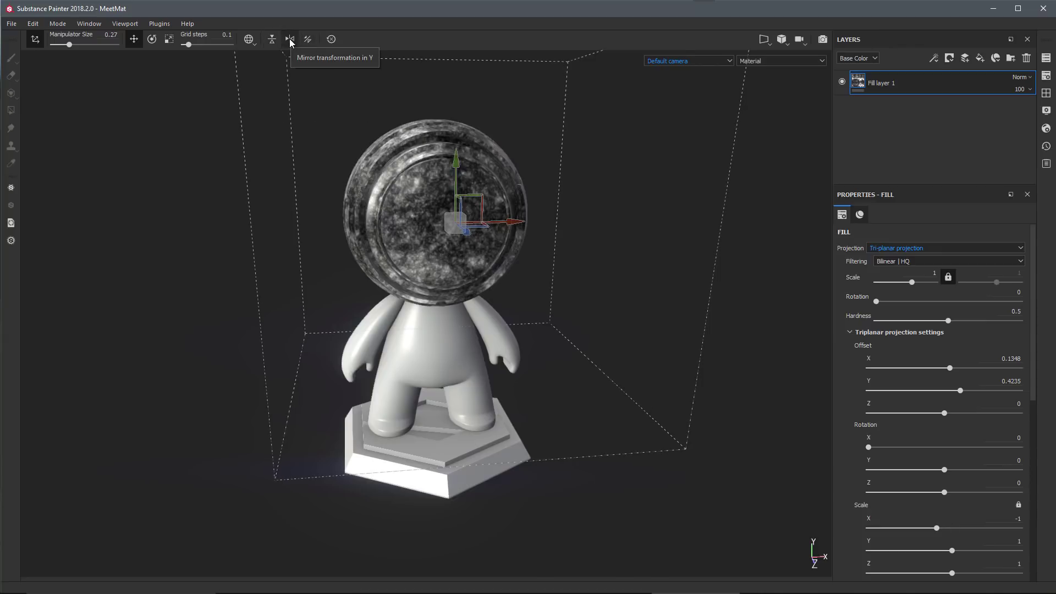
{"action": "left_click", "coordinate": [290, 40]}
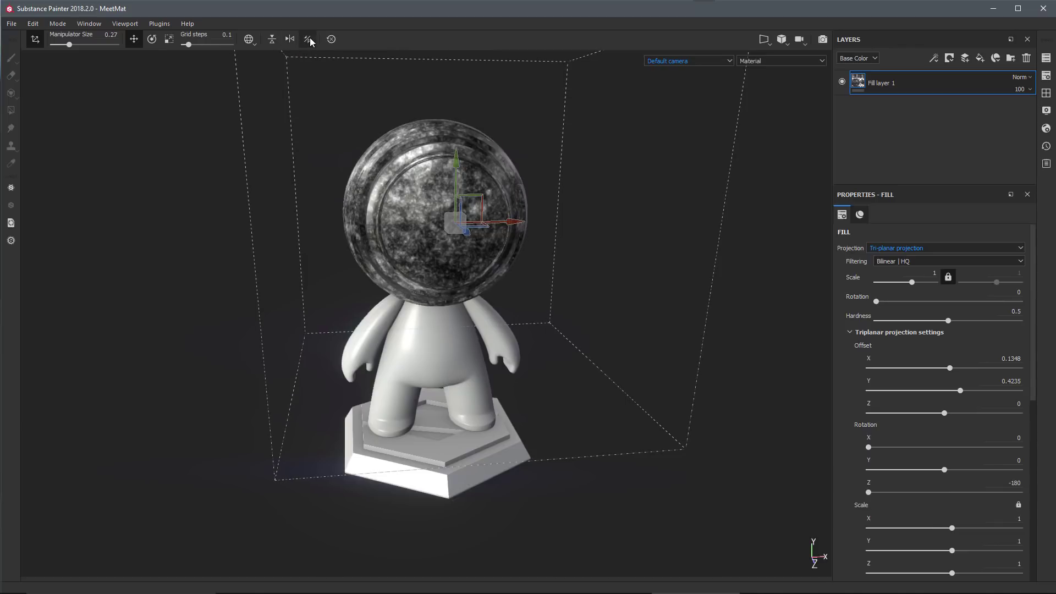
{"action": "left_click", "coordinate": [308, 38]}
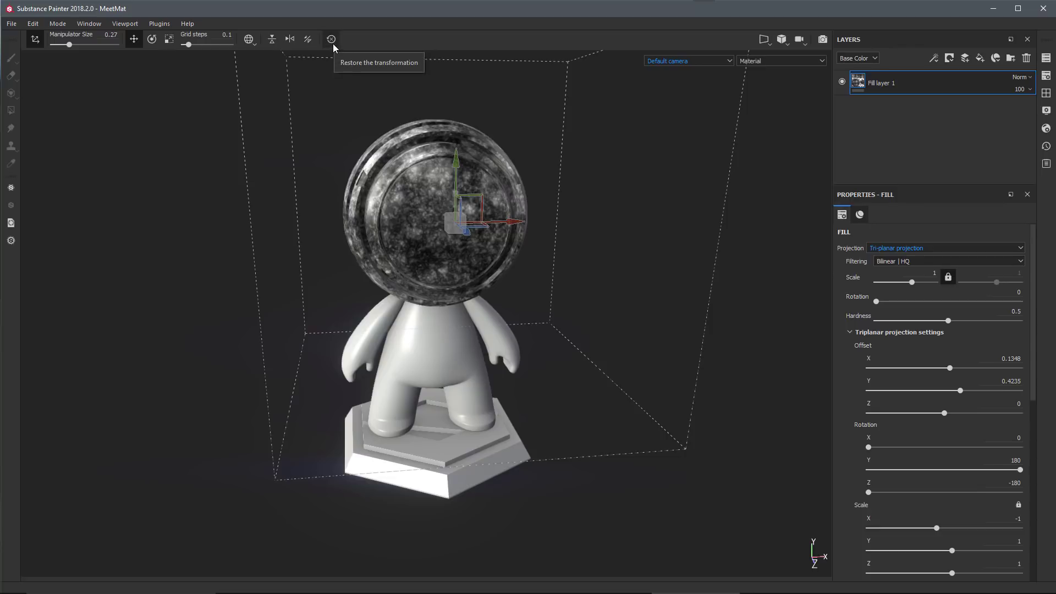
{"action": "left_click", "coordinate": [333, 44]}
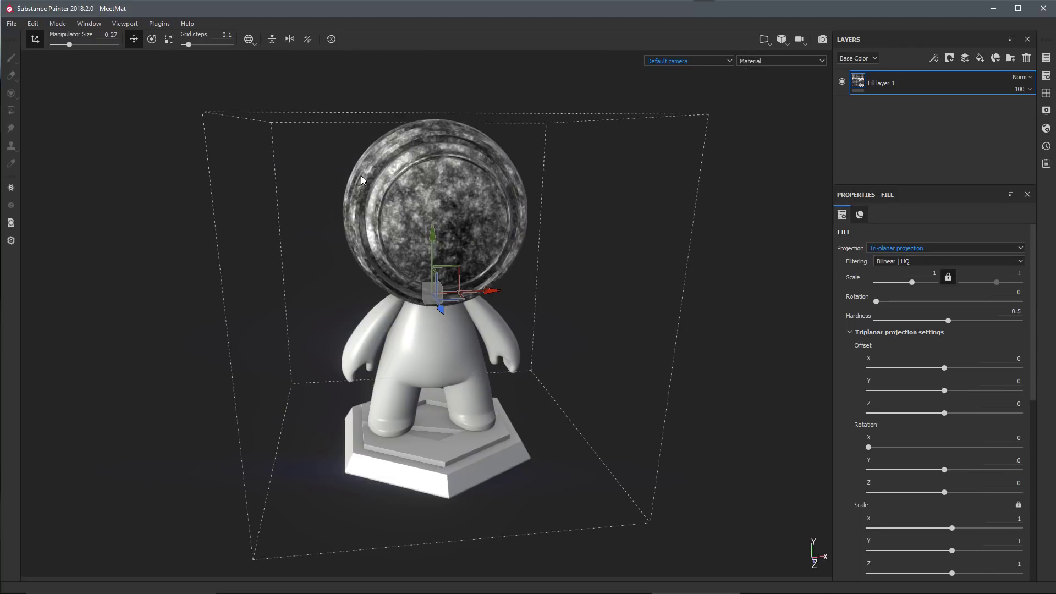
Enlarge the properties panel, collapse Triplanar projection settings, and set the gizmo to scale mode
{"action": "left_click_drag", "start_coordinate": [899, 186], "coordinate": [892, 141]}
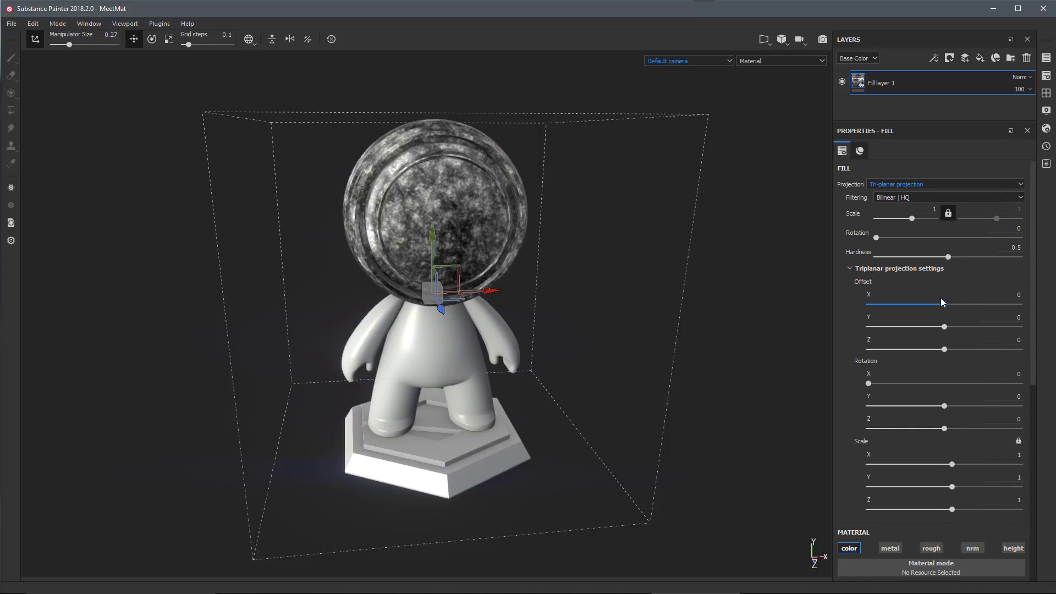
{"action": "left_click", "coordinate": [985, 295]}
{"action": "left_click", "coordinate": [853, 271]}
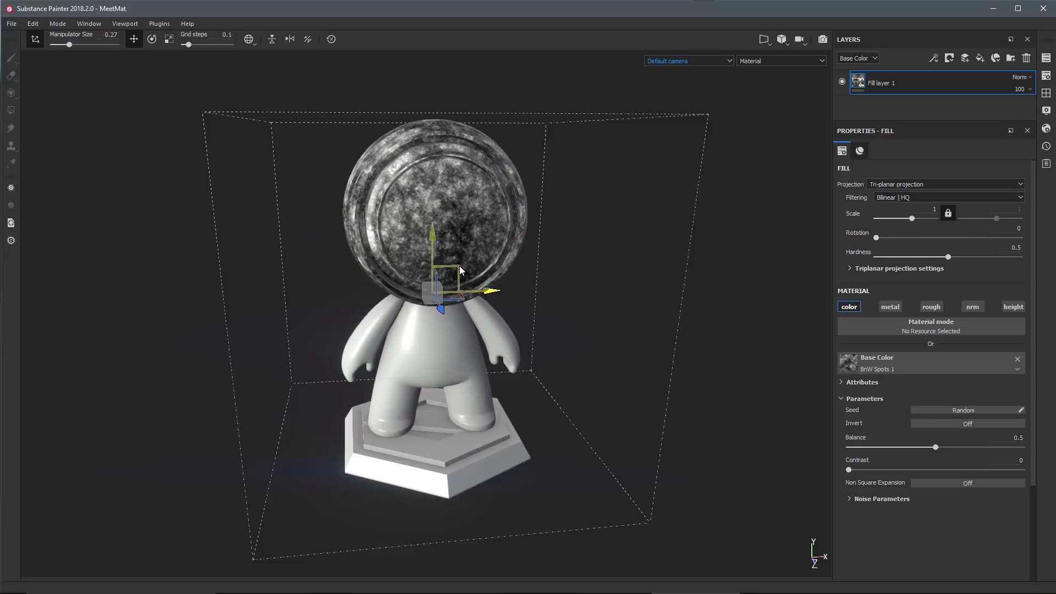
{"action": "key", "text": "e"}
{"action": "key", "text": "r"}
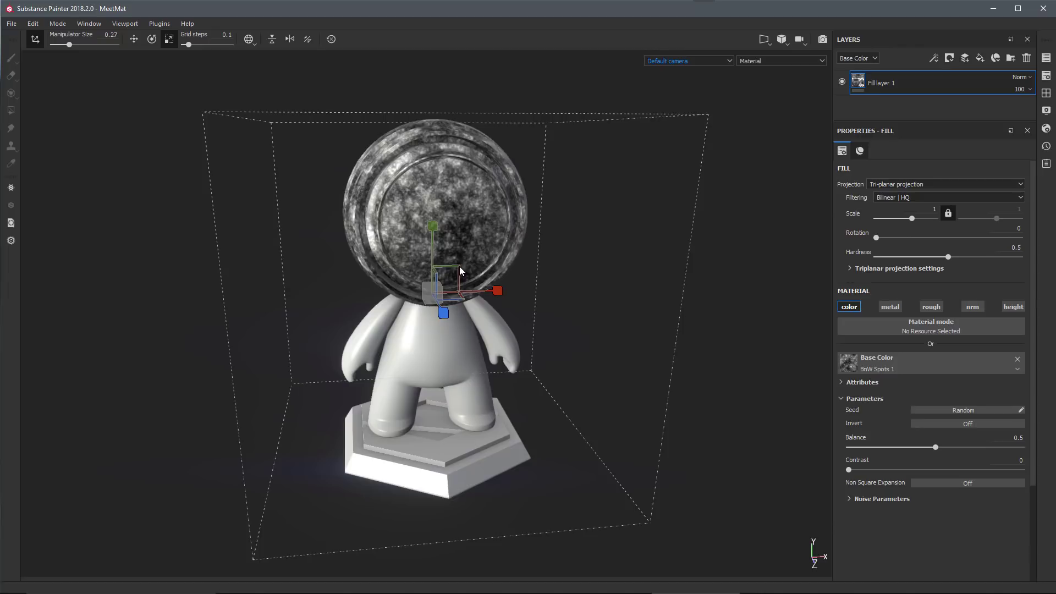